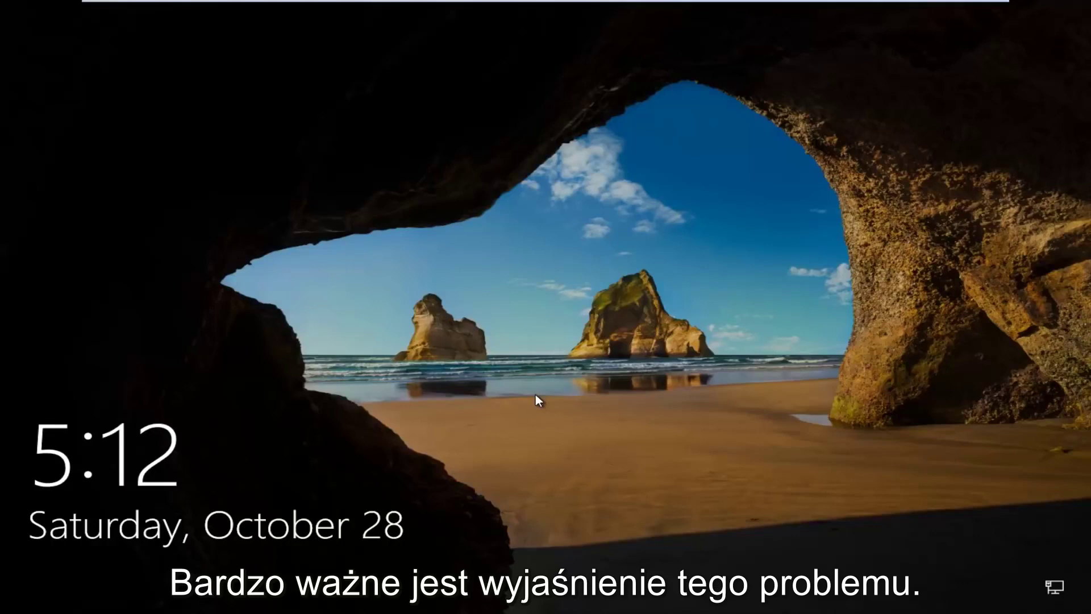
- Dismiss the lock screen and sign in by entering the account password
left_click(541, 425)
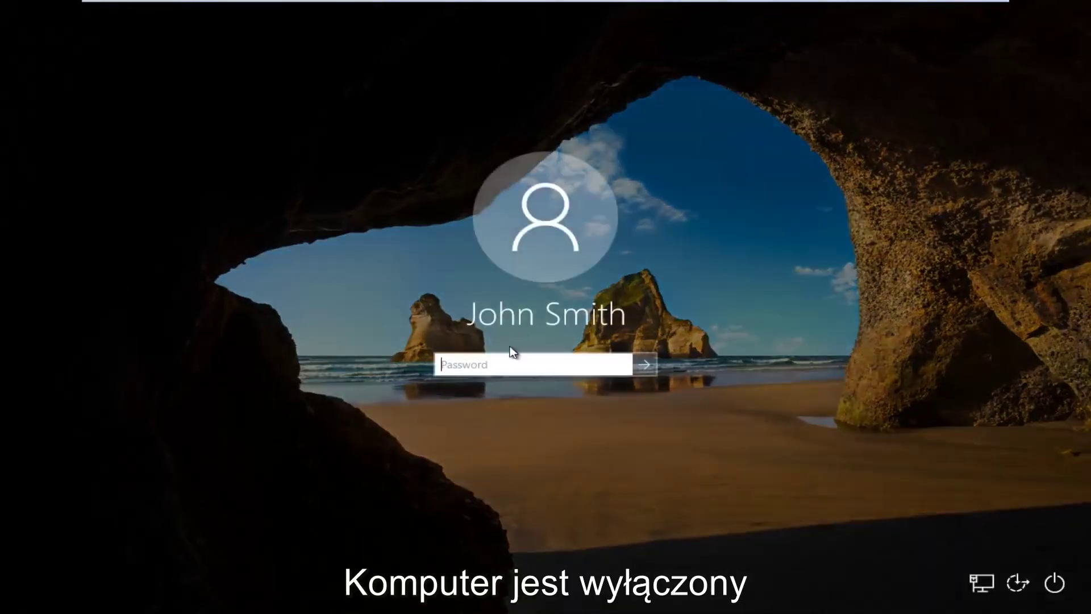
type("abc")
key("BackSpace")
key("BackSpace")
key("BackSpace")
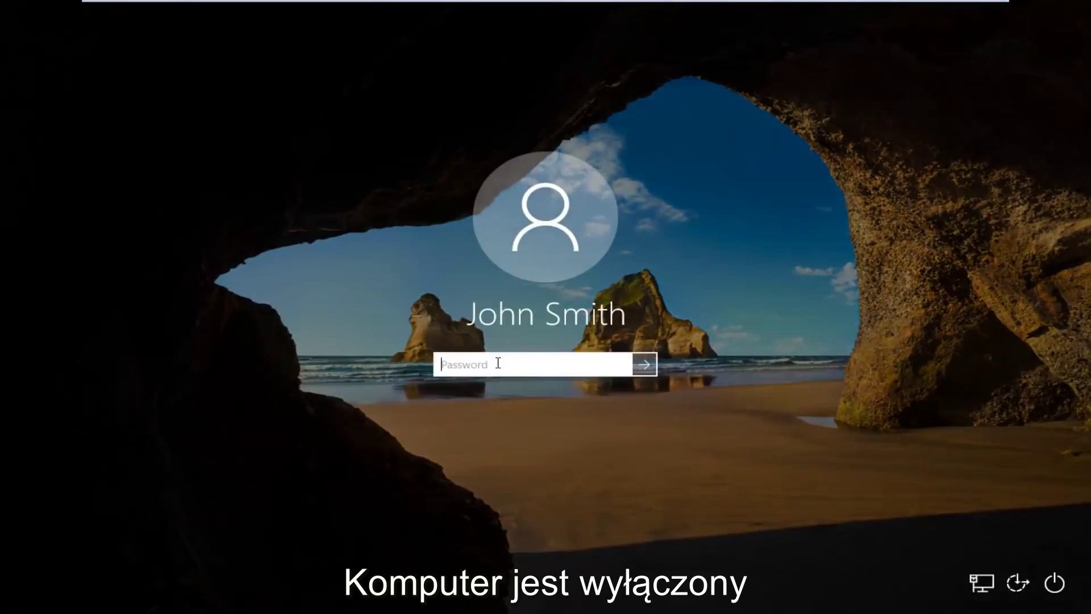
type("abcdefghi")
key("Return")
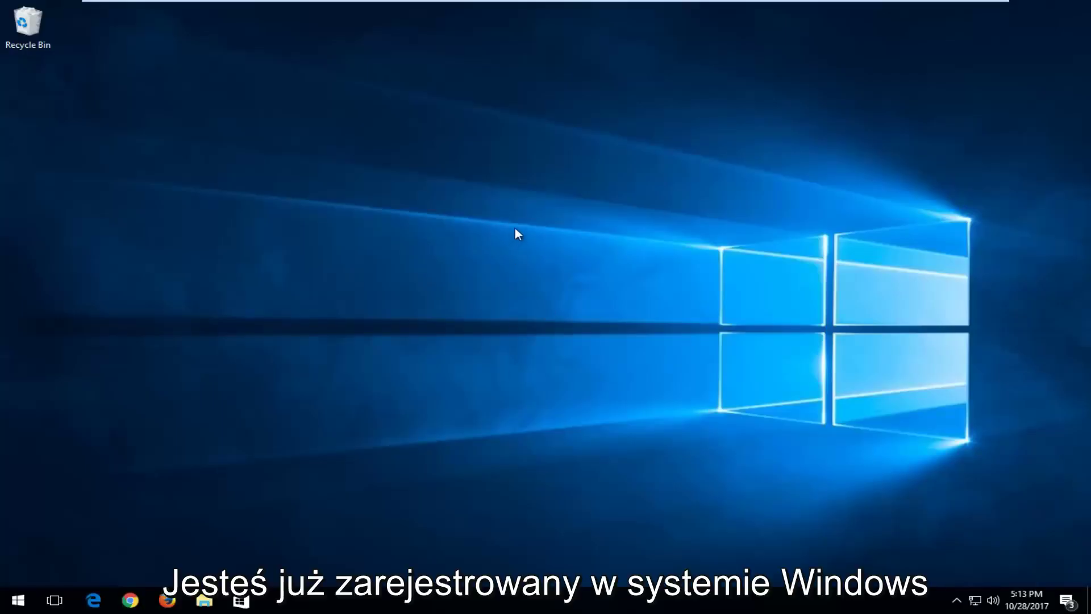
- Search 'user accounts' from Start and open 'Add, edit, or remove other people'
left_click(20, 602)
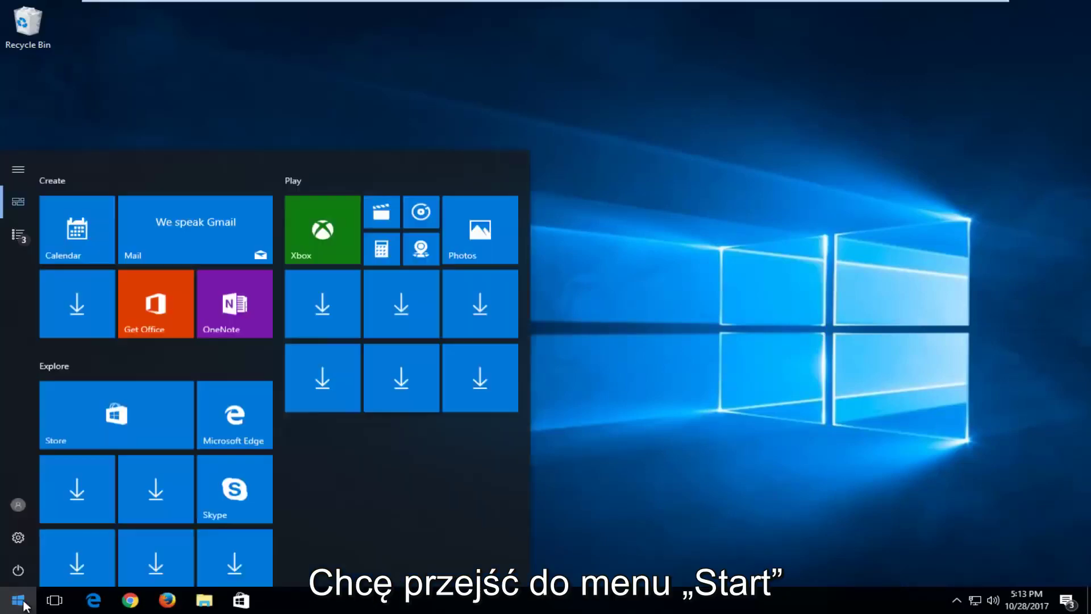
type("u")
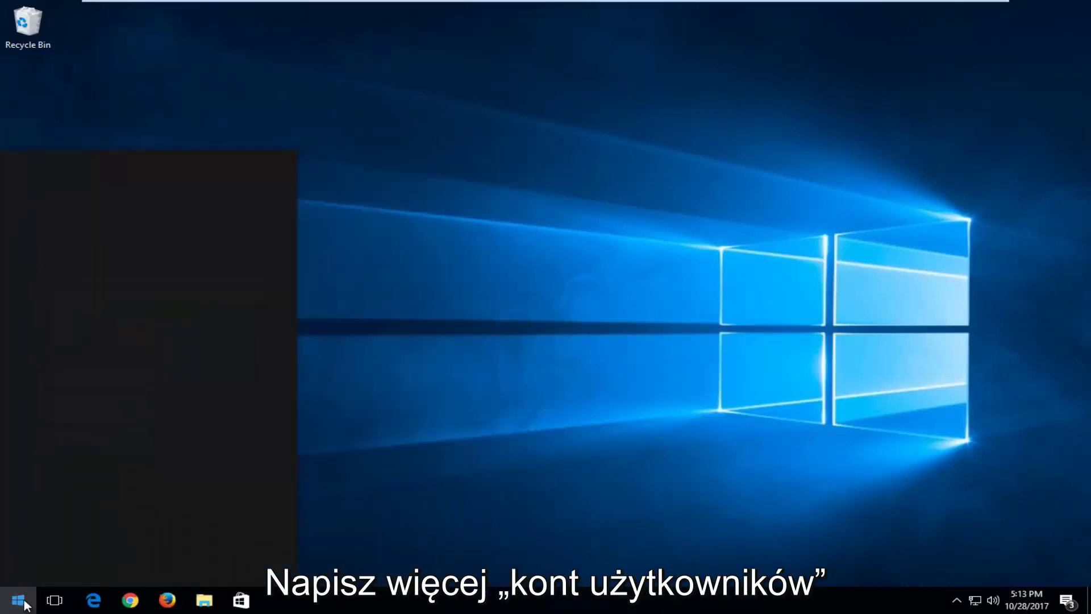
type("ser accounts")
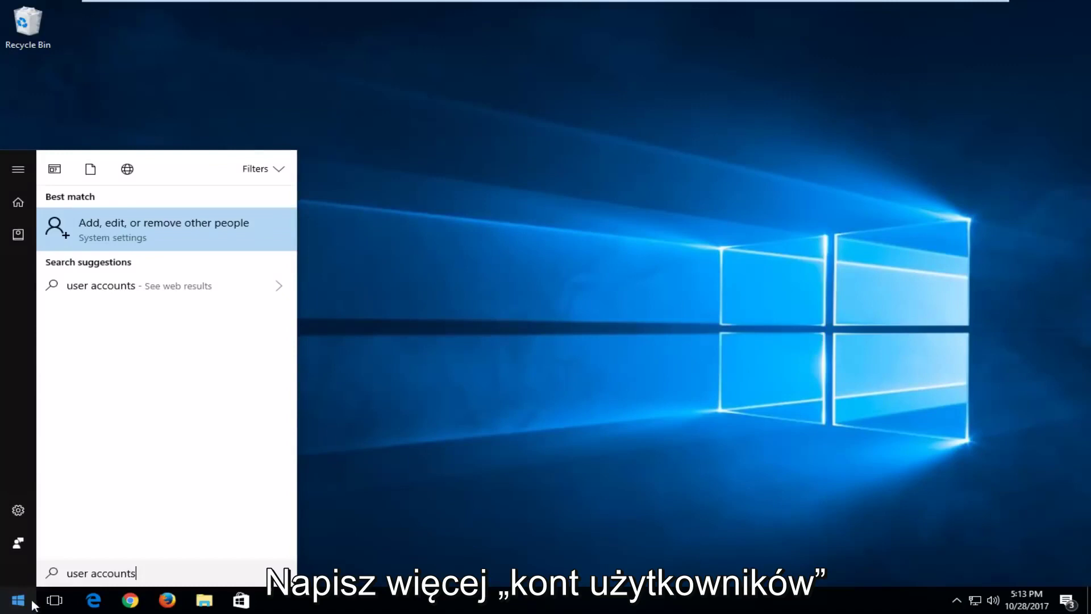
left_click(78, 227)
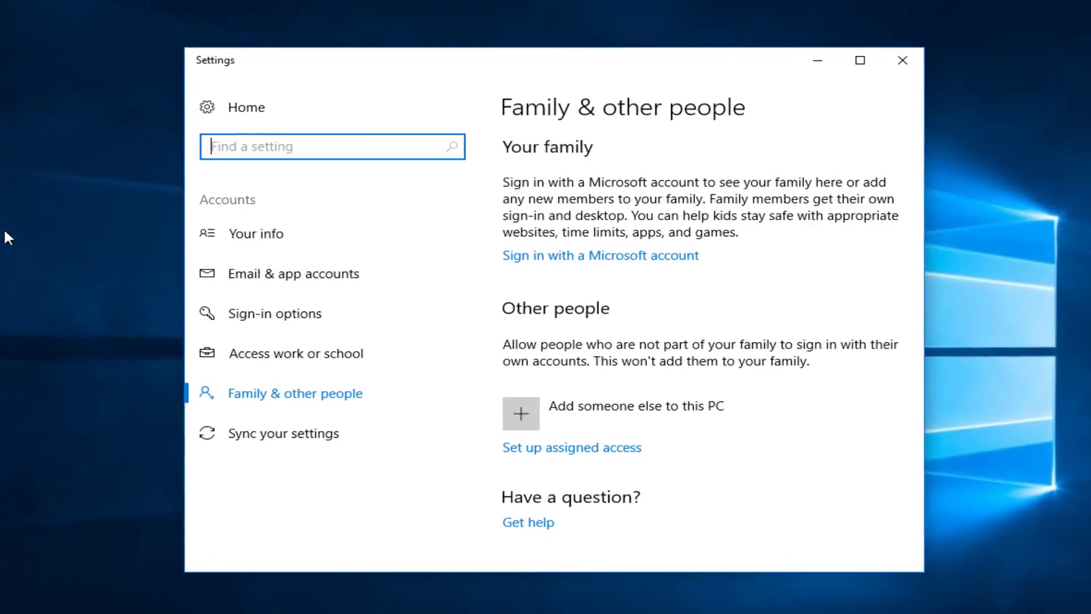
scroll(662, 212, "down", 3)
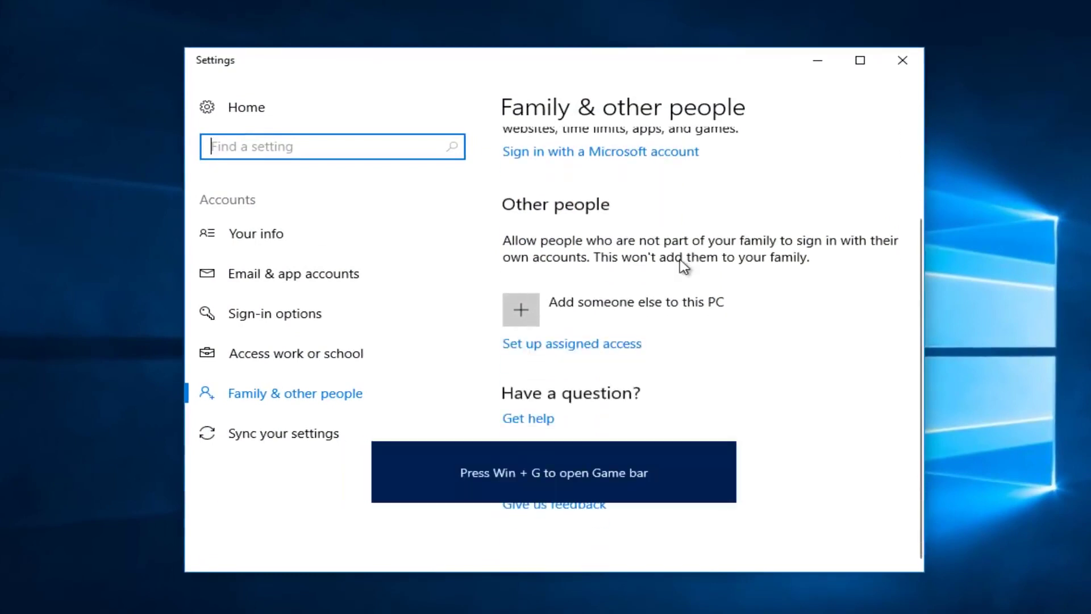
scroll(682, 263, "up", 1)
scroll(682, 267, "up", 2)
scroll(682, 341, "down", 3)
mouse_move(575, 523)
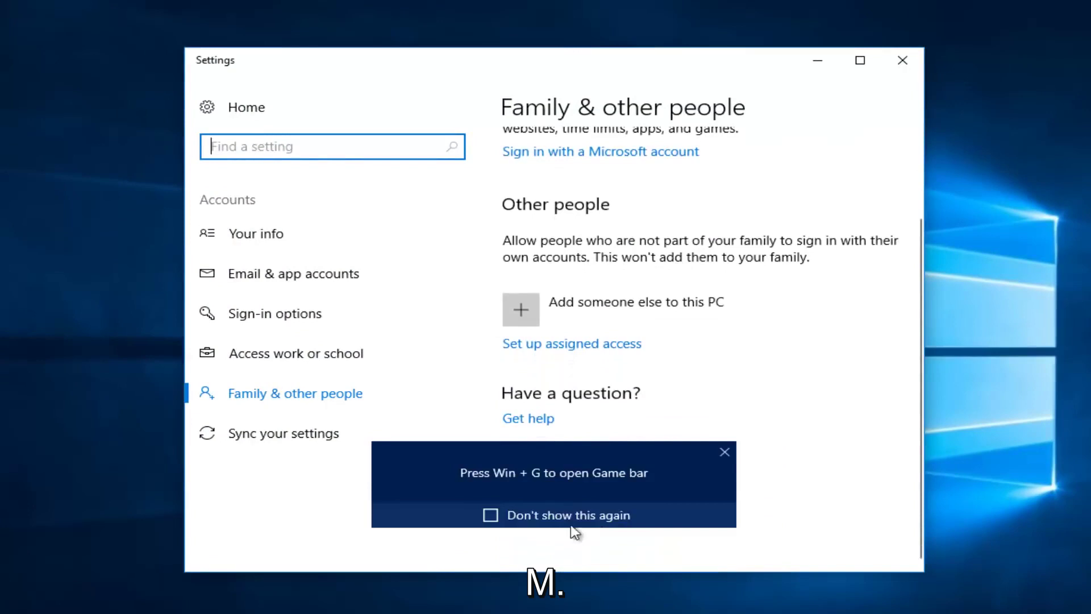
left_click(725, 453)
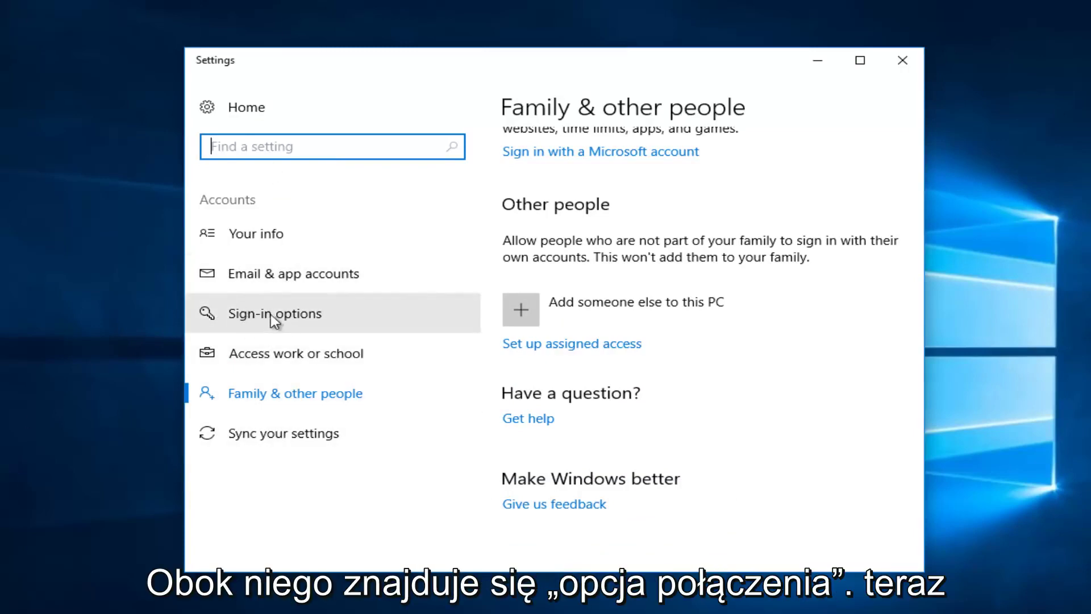
- Set Require sign-in to Never under Sign-in options, then close Settings
left_click(336, 326)
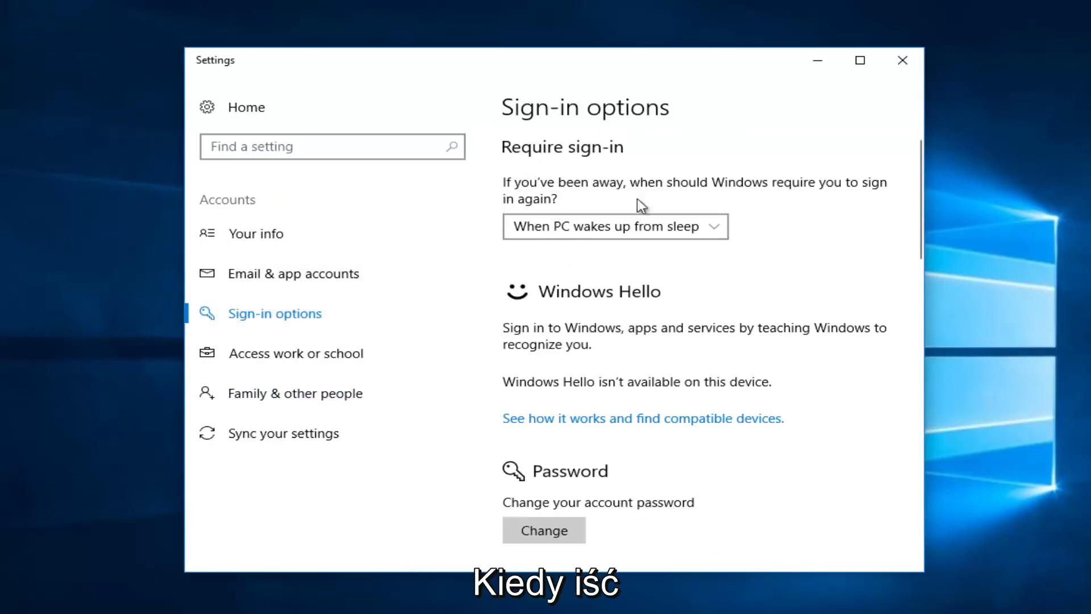
left_click(557, 229)
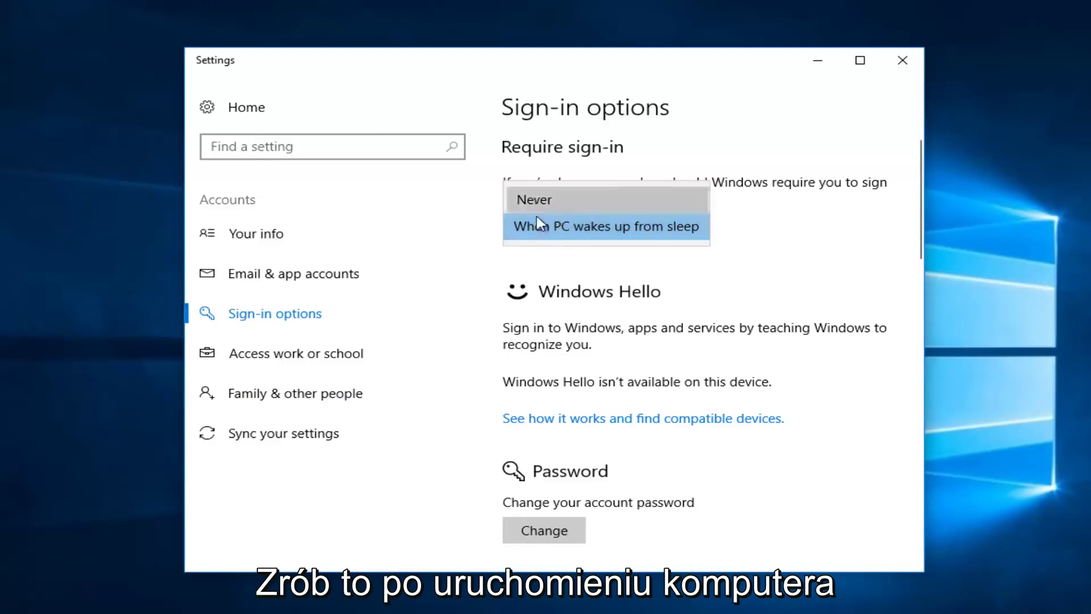
left_click(537, 205)
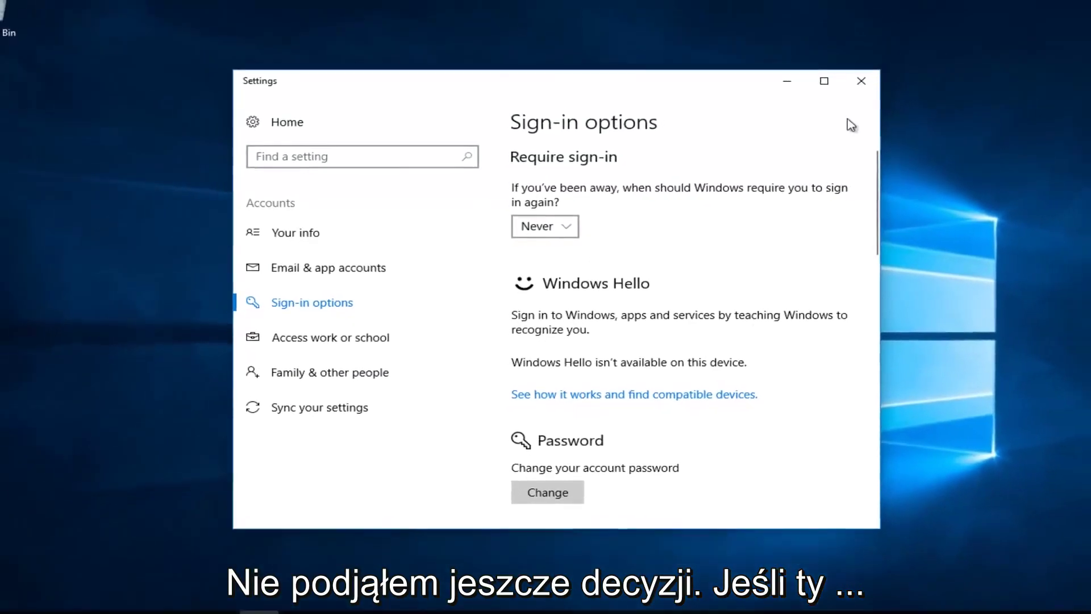
left_click(876, 74)
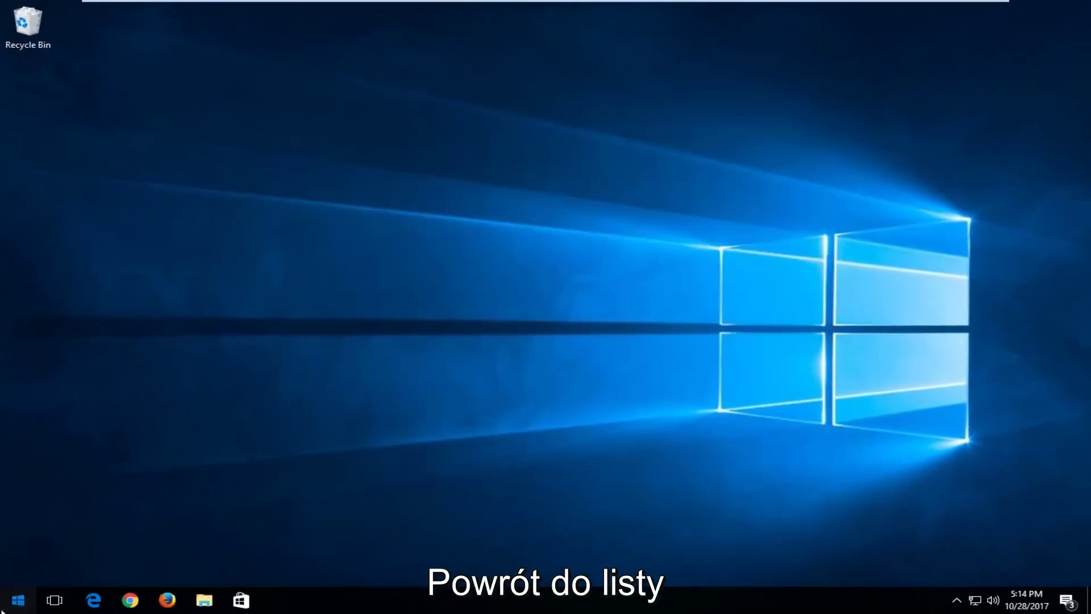
- Search 'netplwiz' from Start and run it to open User Accounts
left_click(4, 608)
type("ne")
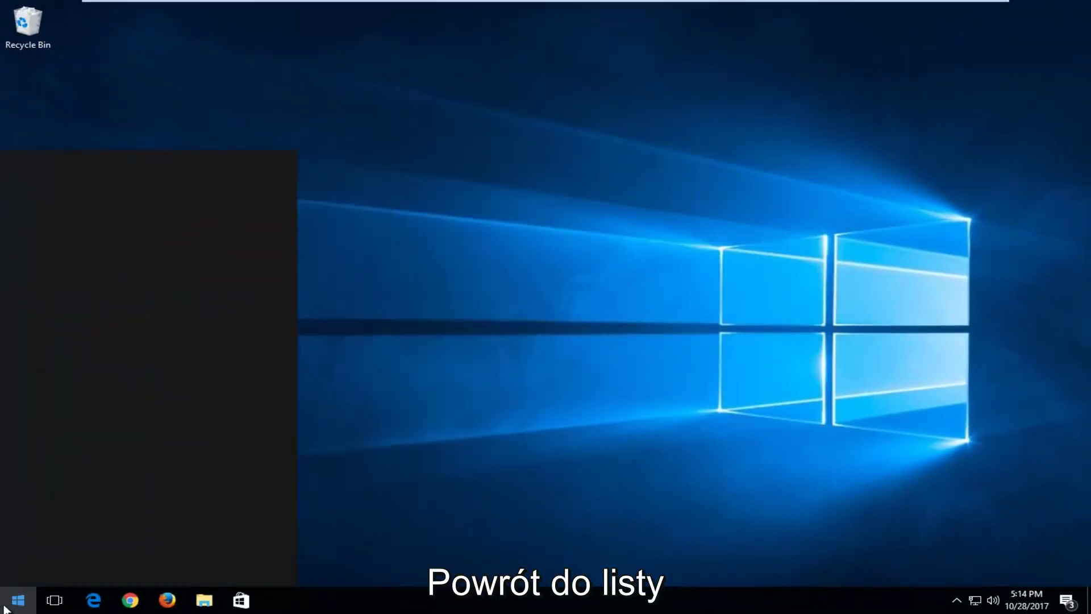
type("tpl")
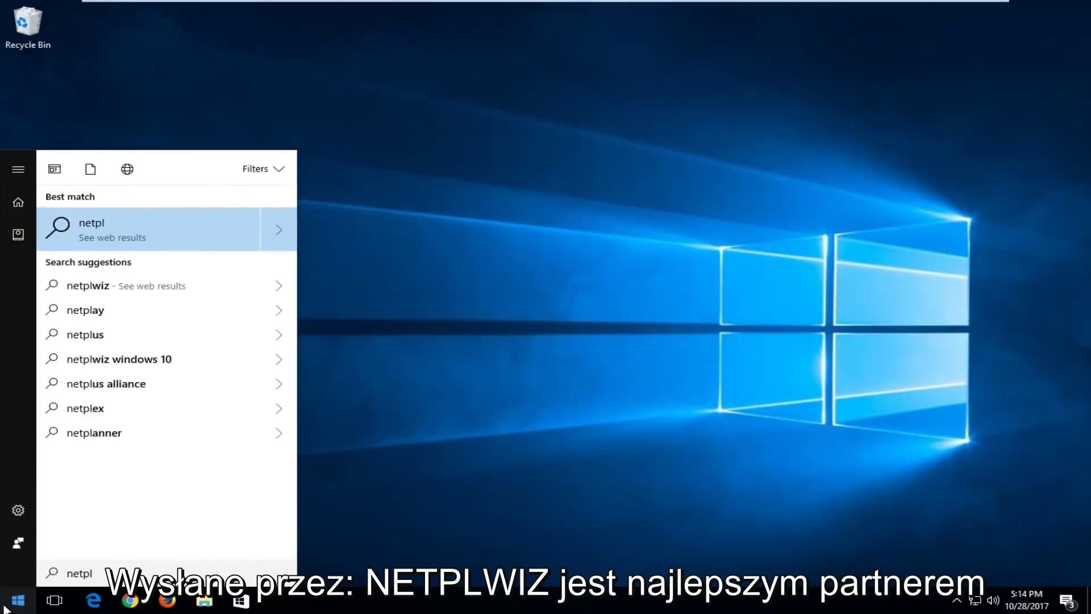
type("wiz")
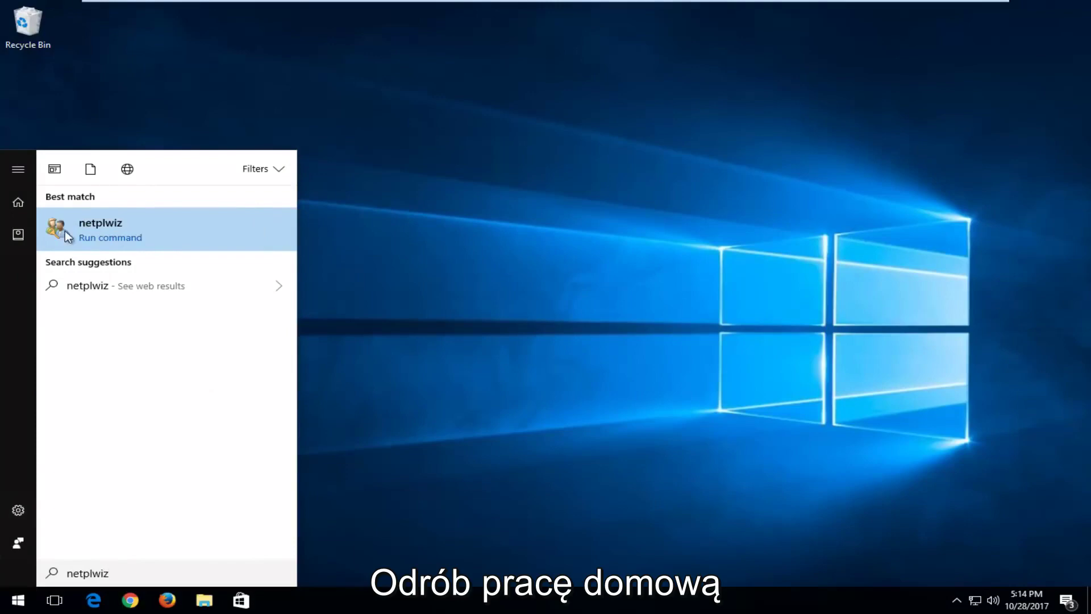
left_click(86, 222)
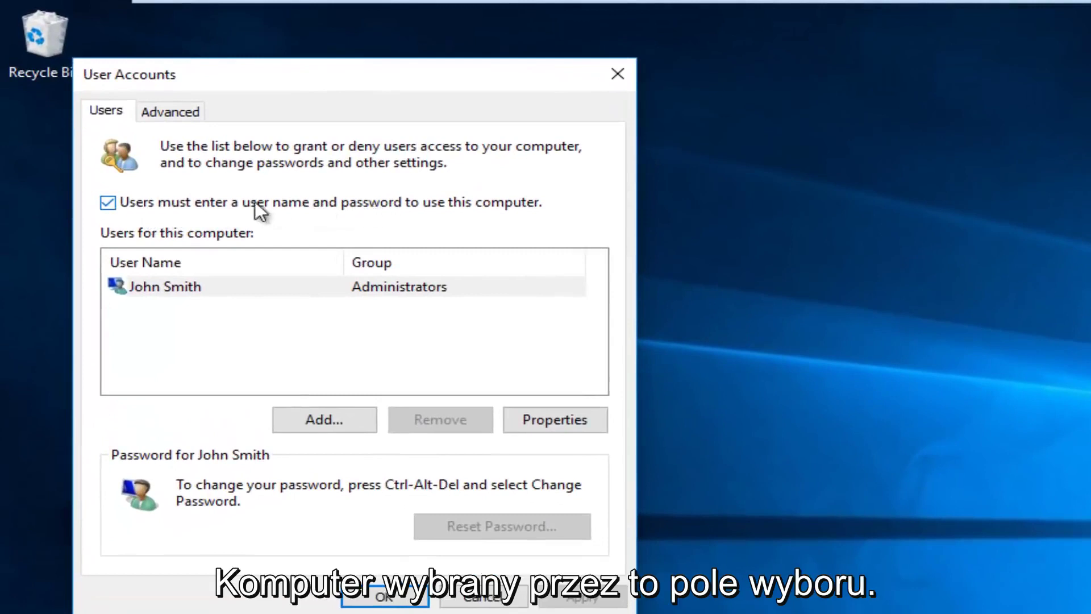
- Uncheck 'Users must enter a user name and password', confirm the account password twice, and close
left_click(109, 203)
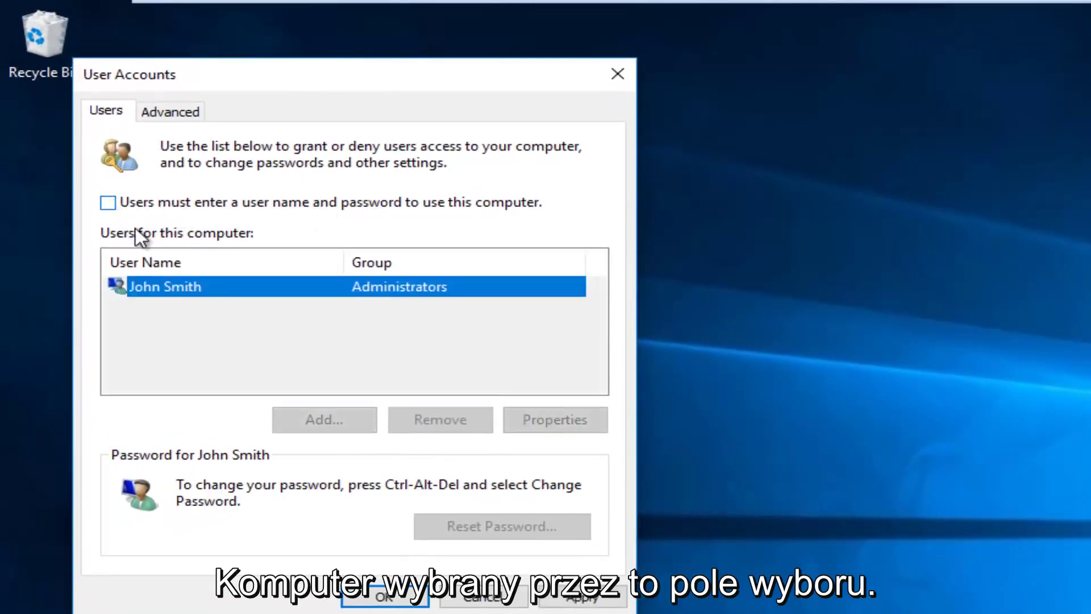
left_click(588, 603)
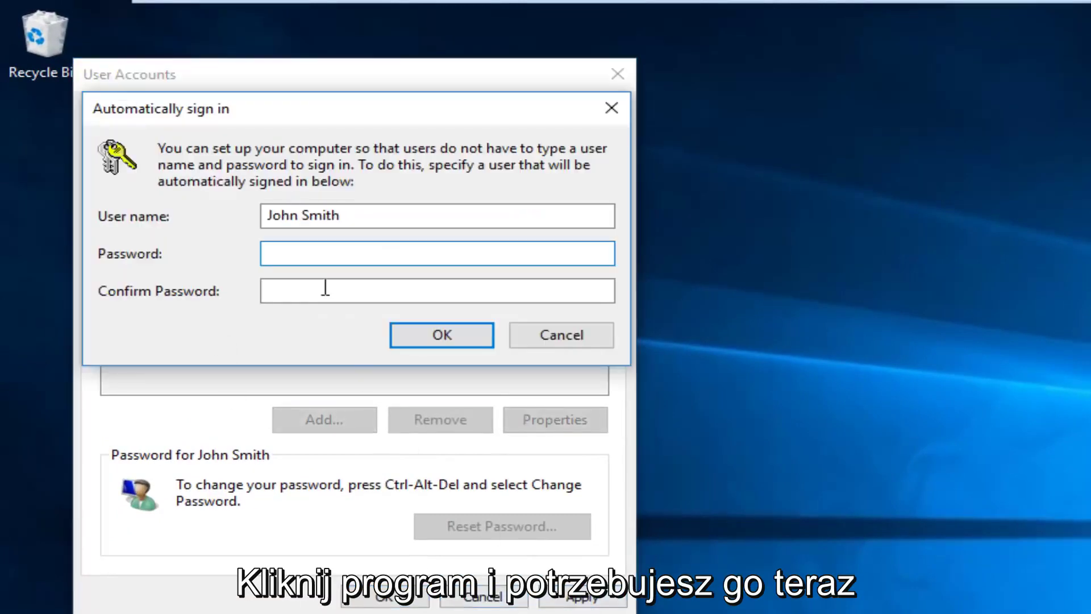
type("*******")
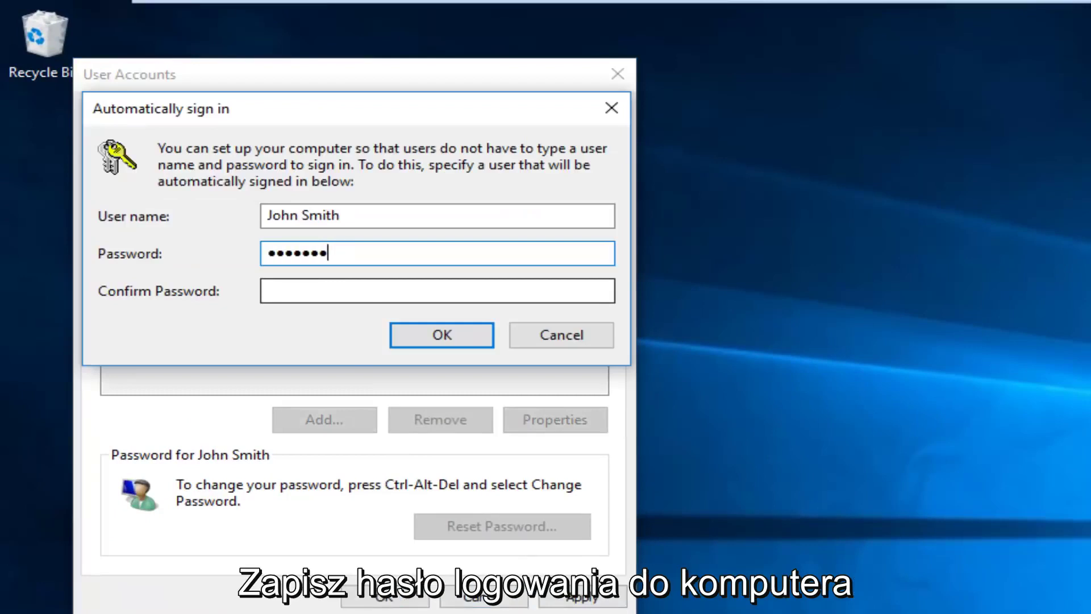
type("**")
left_click(287, 291)
type("***")
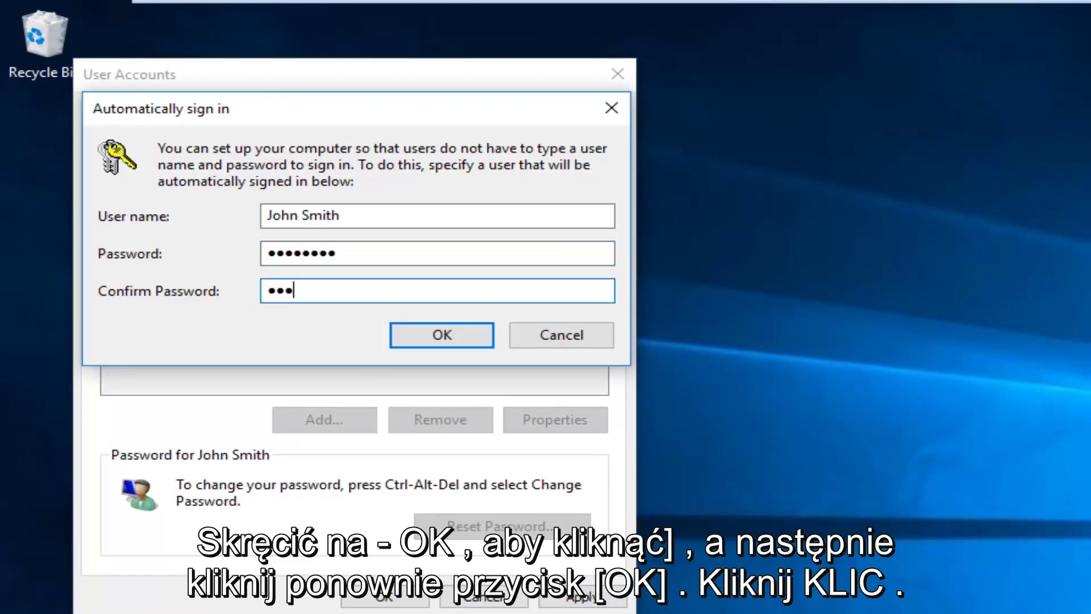
type("******")
left_click(436, 340)
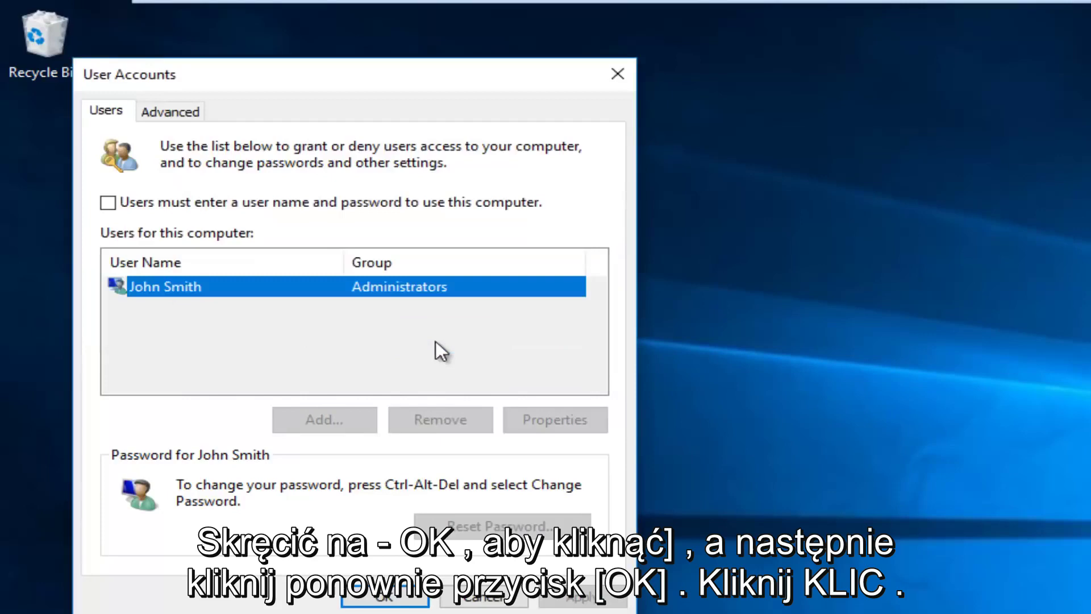
left_click(385, 596)
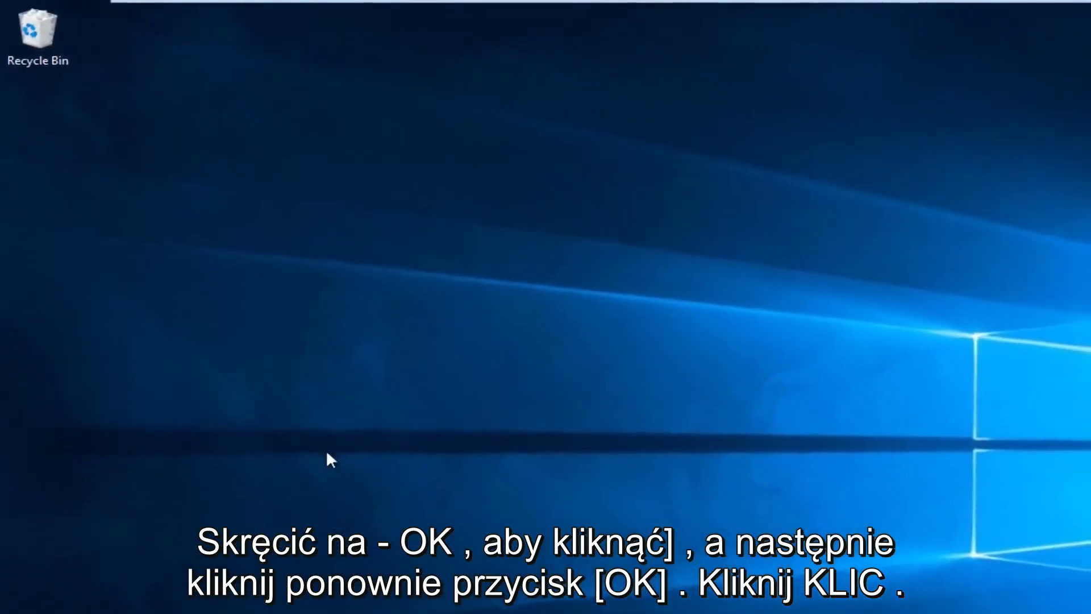
- Restart the computer from the Start menu power options
left_click(14, 611)
left_click(20, 593)
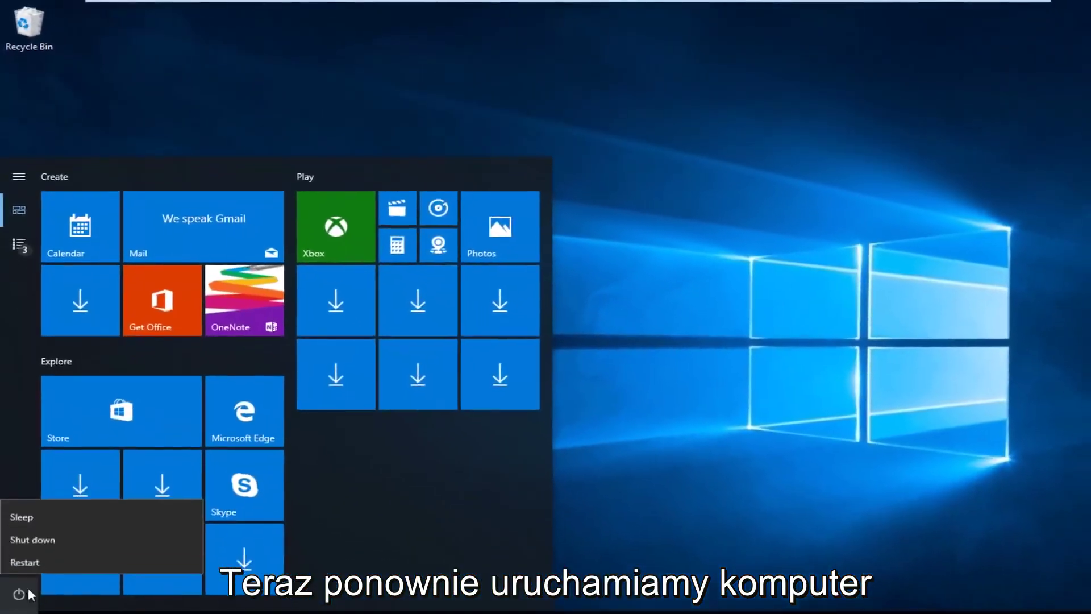
left_click(25, 562)
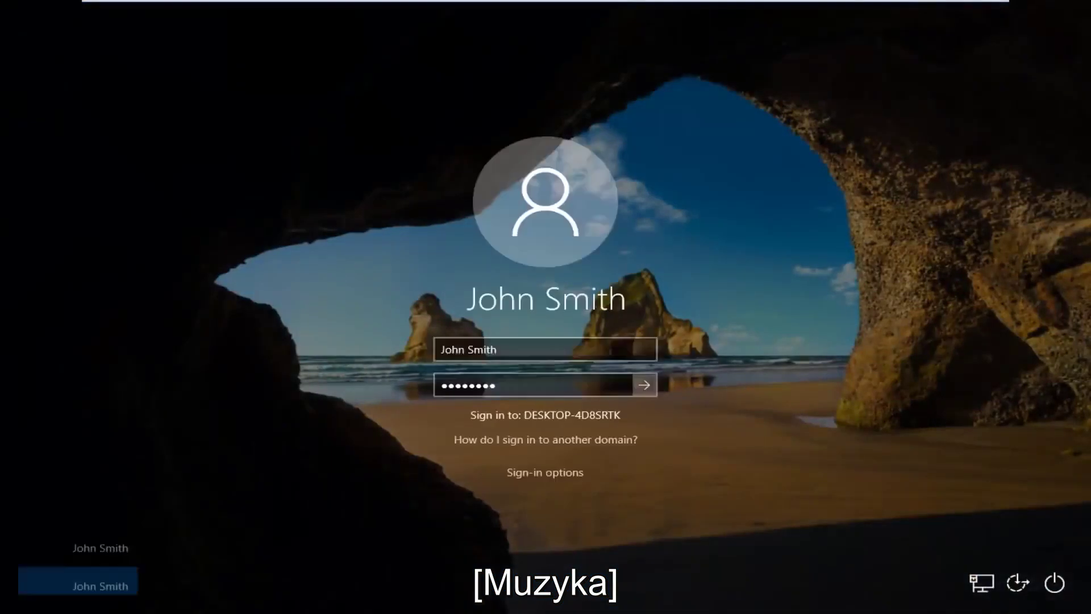
- Press Enter on the lock screen so the account signs in without typing a password
key("Return")
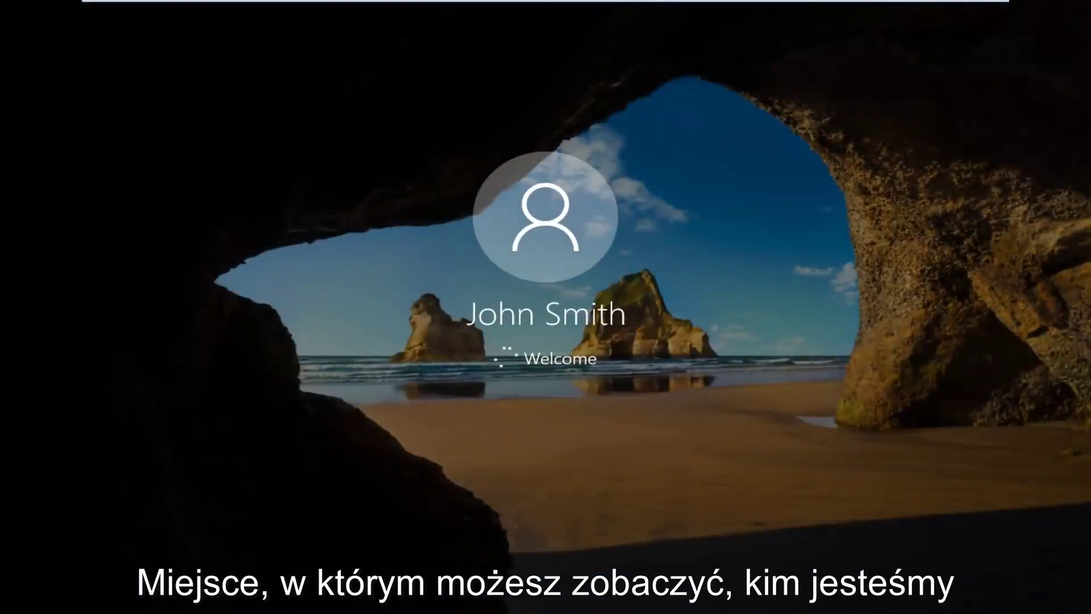